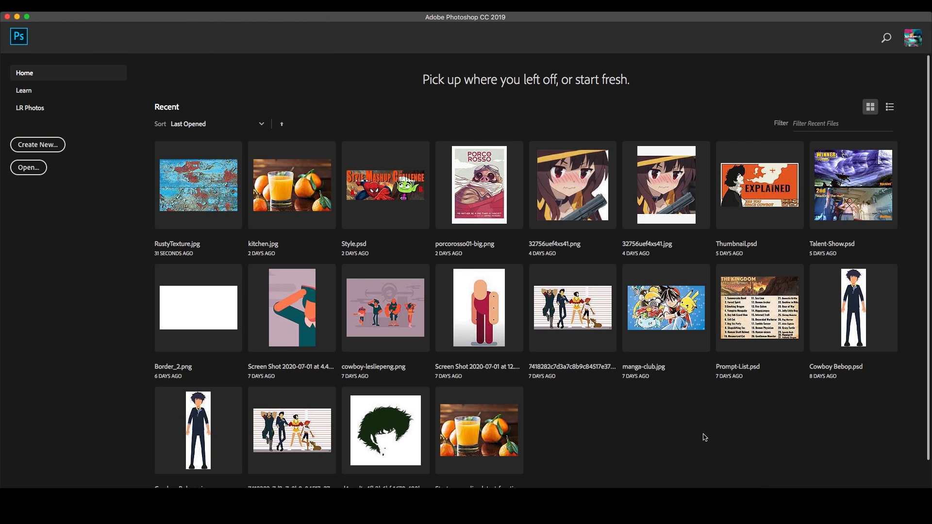
Open RustyTexture.jpg from the Photoshop Tutorial folder with Adobe Photoshop CC 2019
click(712, 485)
right_click(635, 183)
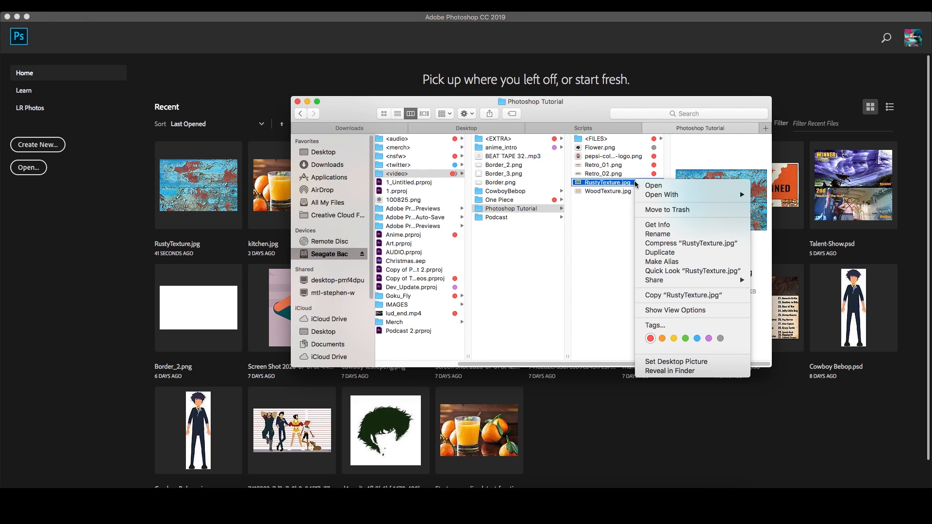
mouse_move(672, 196)
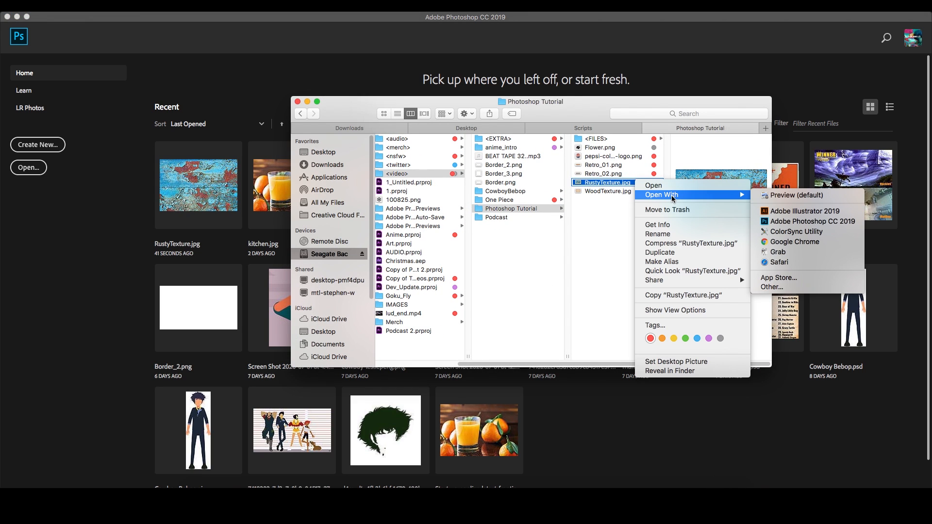
click(797, 221)
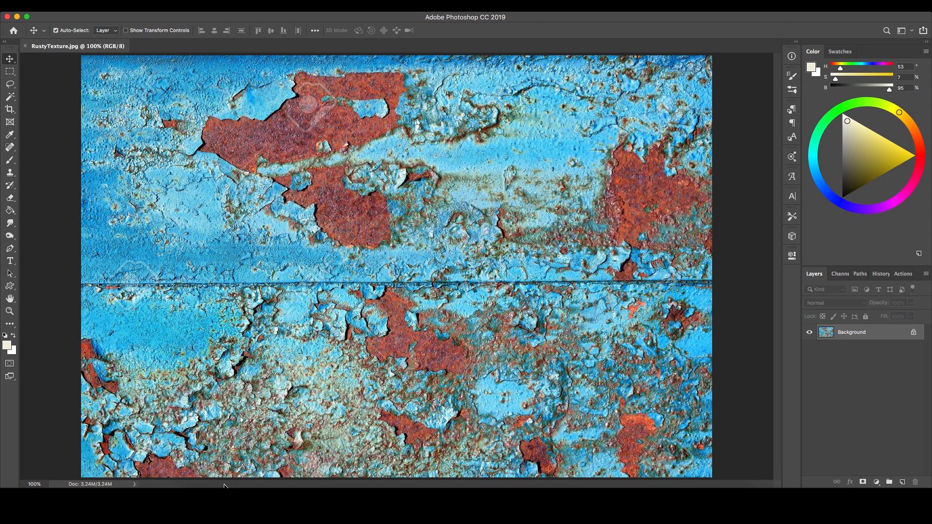
Place pepsi-cola-vintage-logo.png over the rusty texture and scale it from its centre to about 196%
click(202, 497)
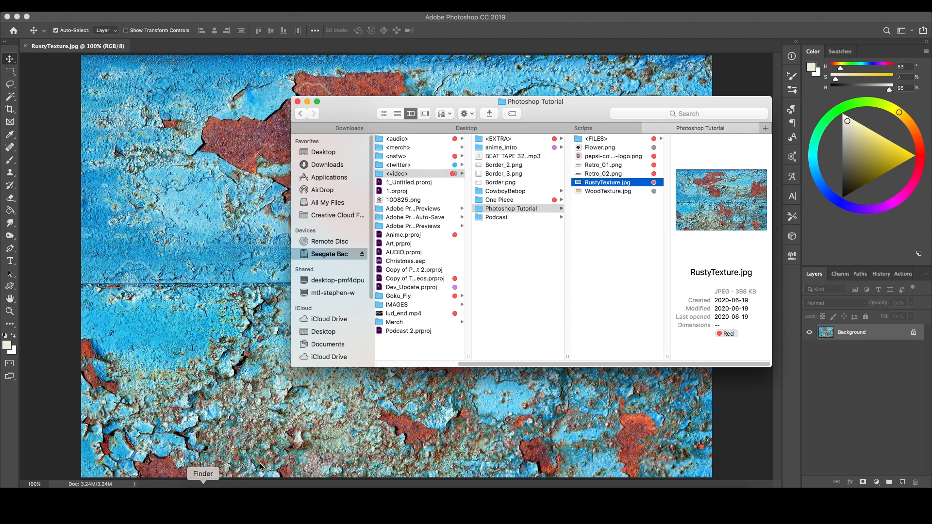
click(616, 156)
drag(621, 156, 339, 403)
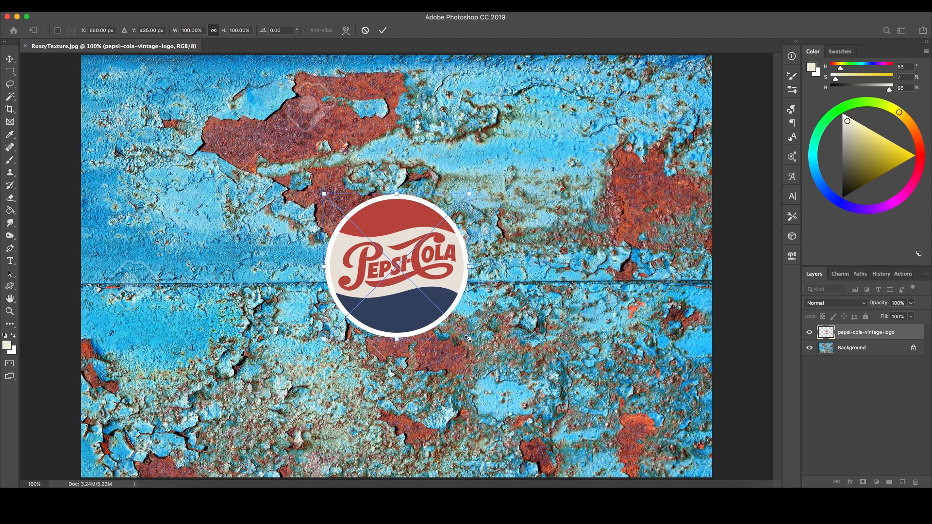
drag(468, 339, 643, 443)
drag(512, 338, 468, 297)
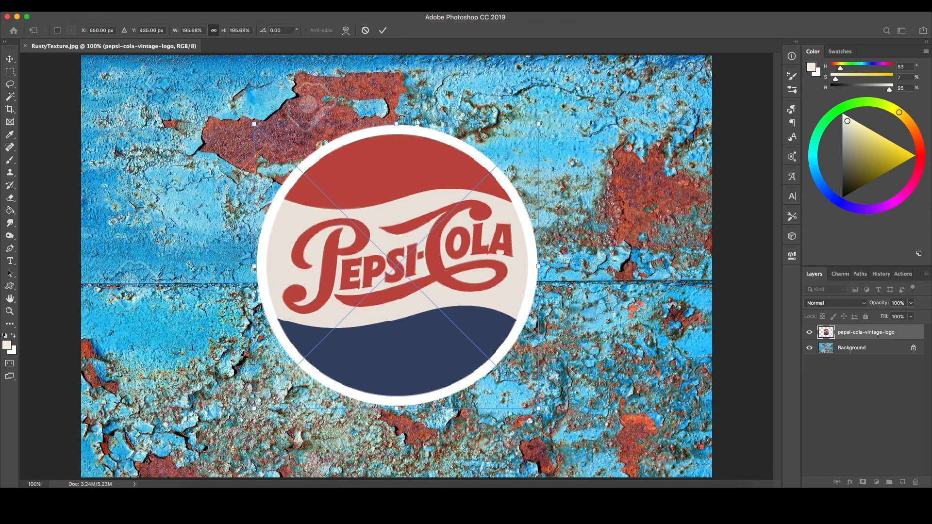
click(384, 31)
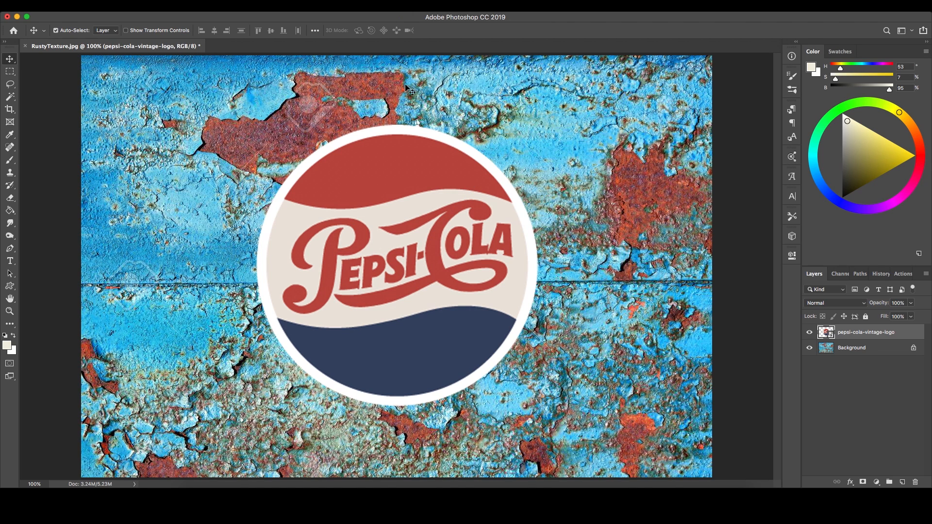
Hide the pepsi-cola-vintage-logo layer and duplicate the Blue channel
click(809, 334)
click(842, 274)
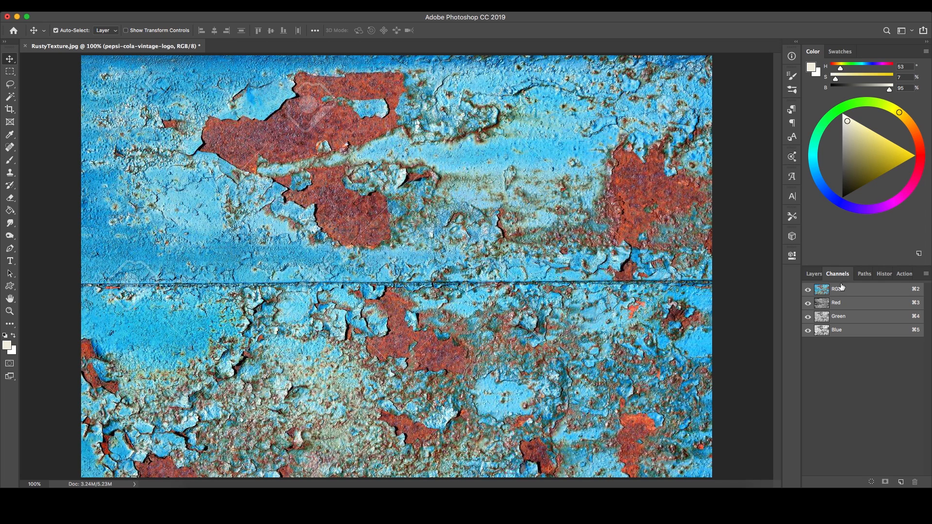
click(849, 332)
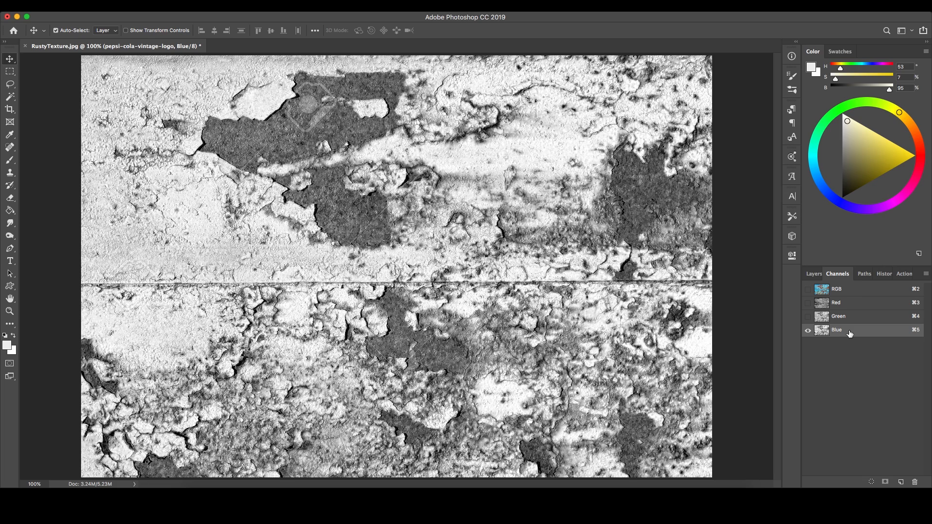
drag(849, 333, 901, 484)
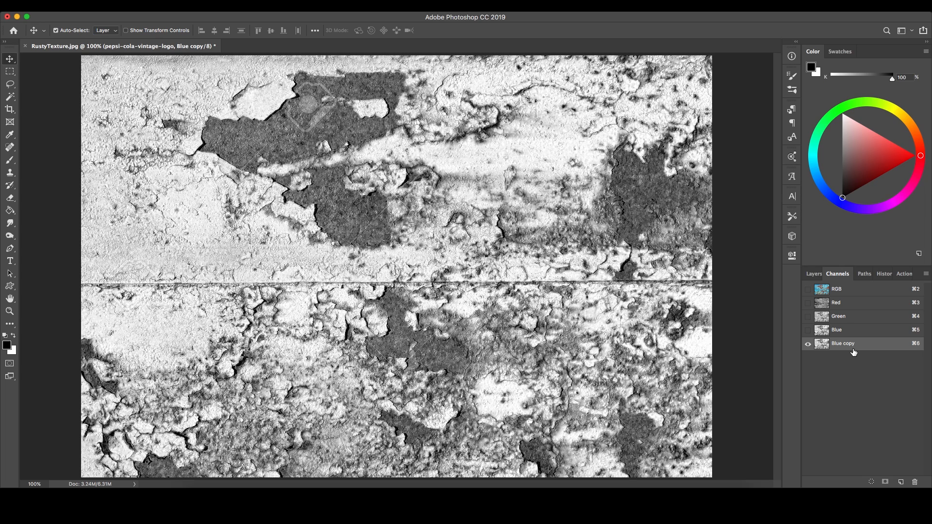
Apply Levels to the Blue copy channel with input black at 127 and input white at 203
key(super)
key(super+l)
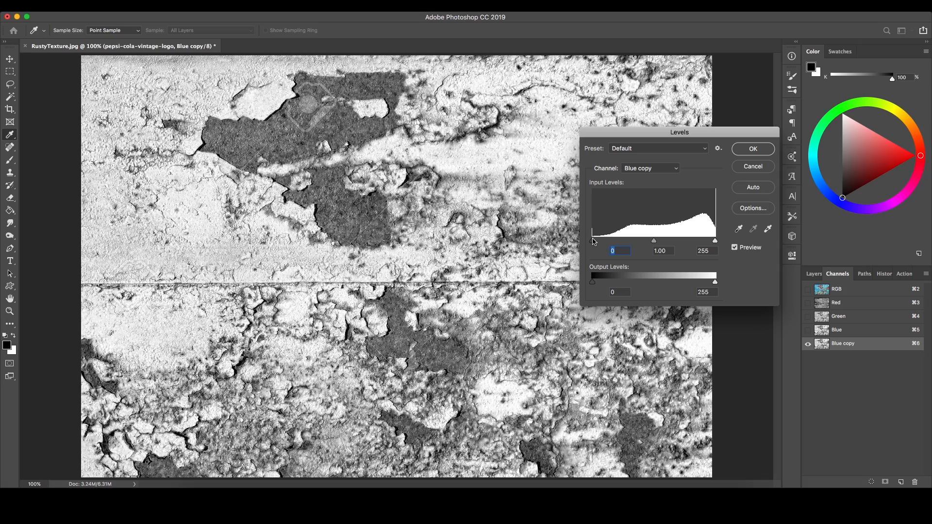
drag(593, 241, 655, 248)
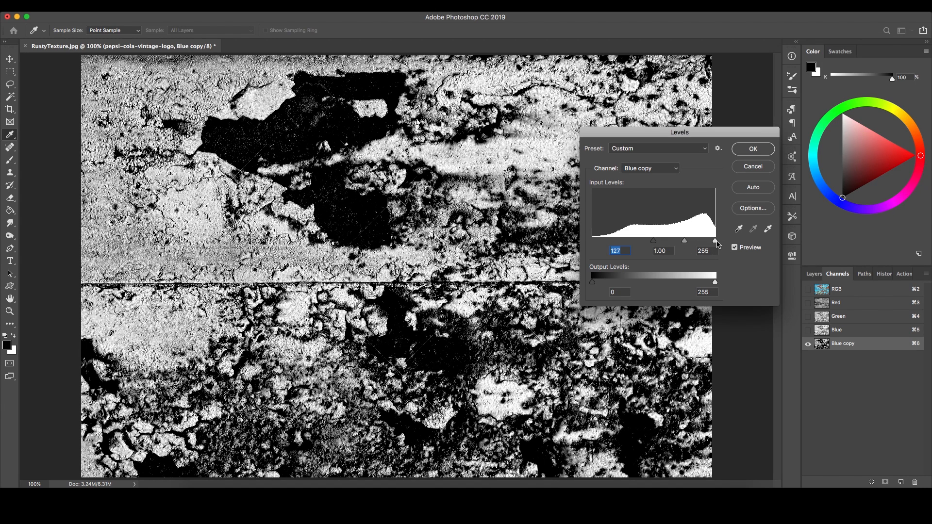
drag(716, 242, 690, 247)
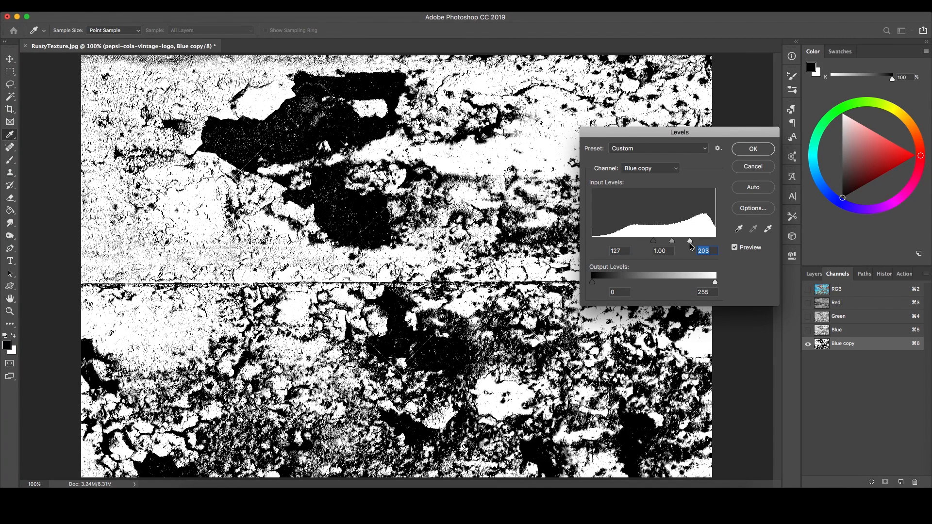
click(752, 148)
key(v)
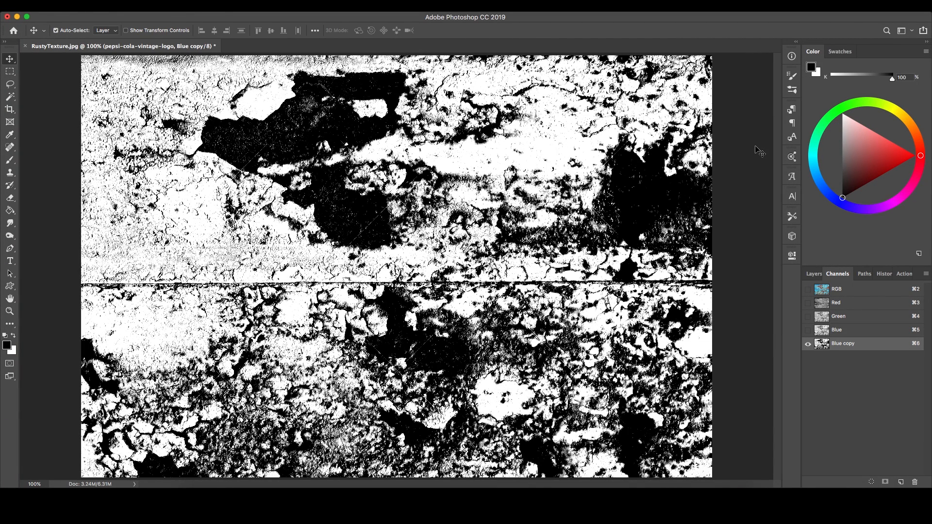
Load the Blue copy channel as a selection and use it as a layer mask on the logo layer, made visible again
key(super)
super+click(821, 346)
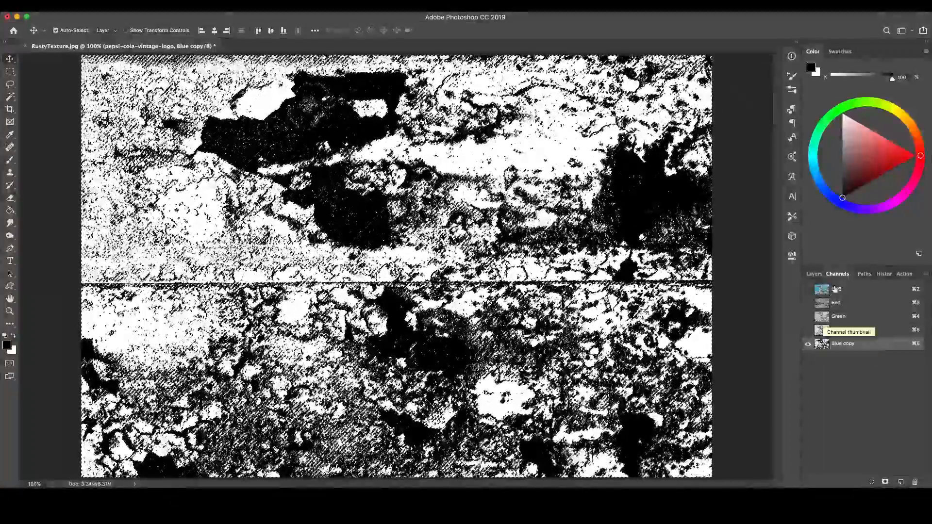
click(846, 292)
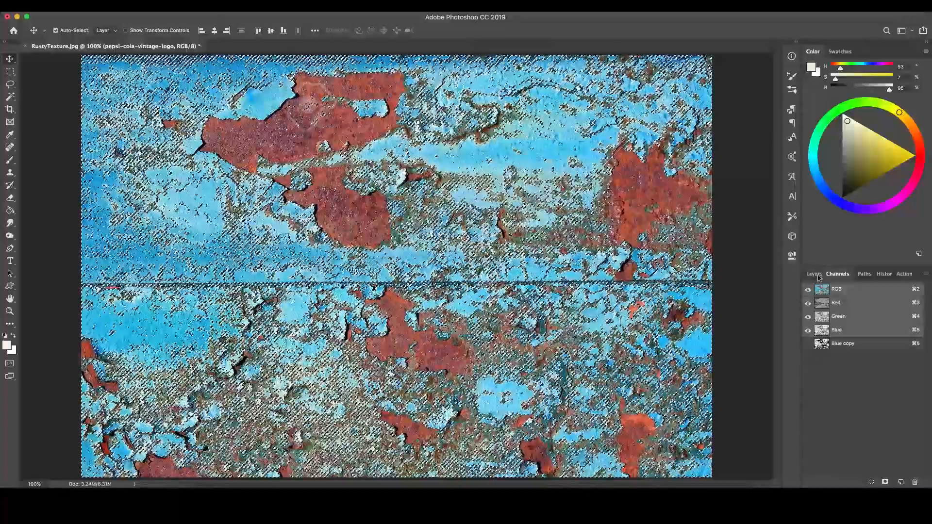
click(816, 275)
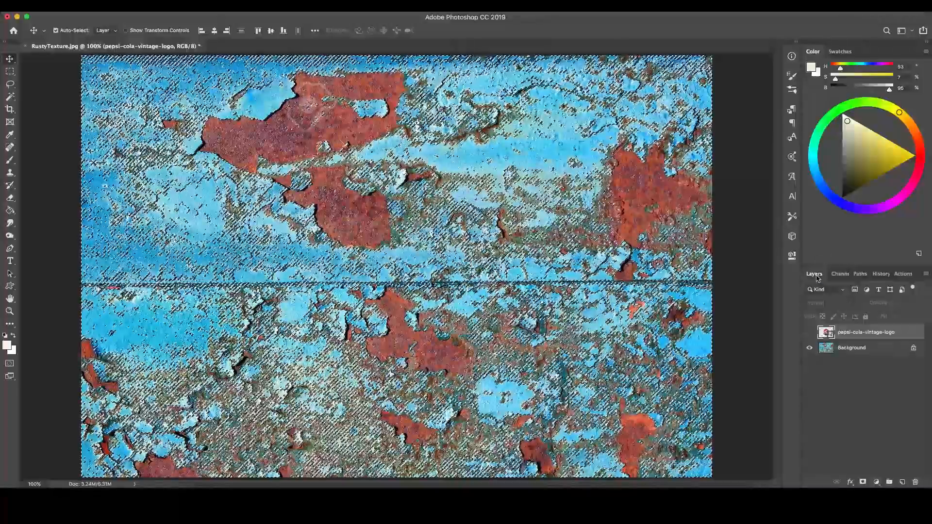
click(809, 333)
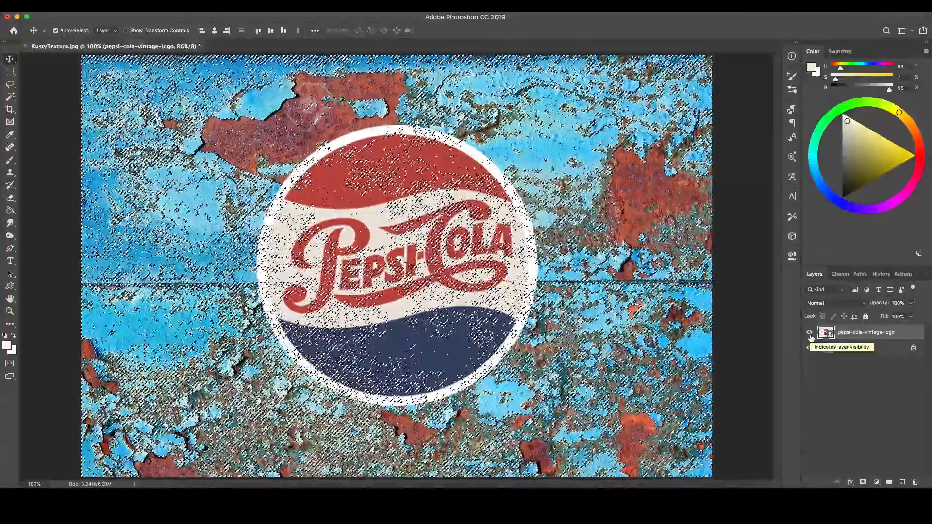
click(862, 482)
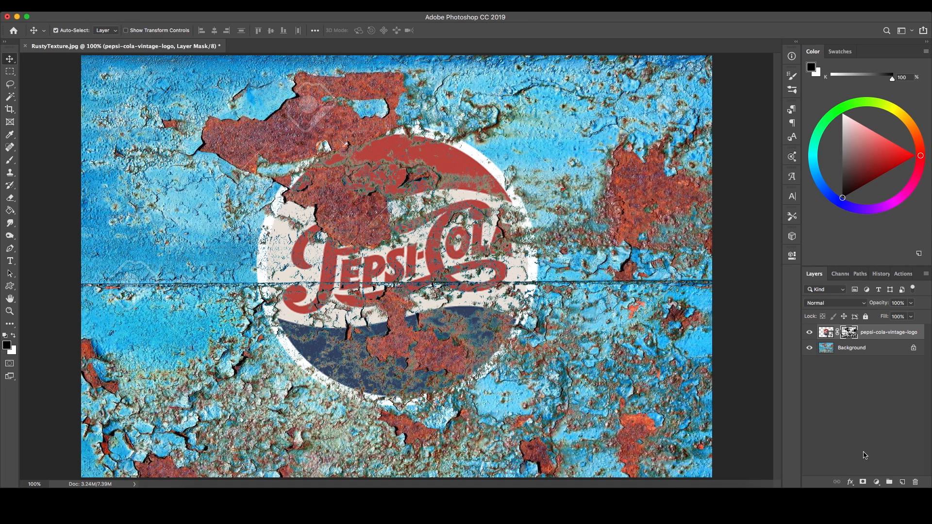
Set the logo layer's blend mode to Hard Light
click(855, 303)
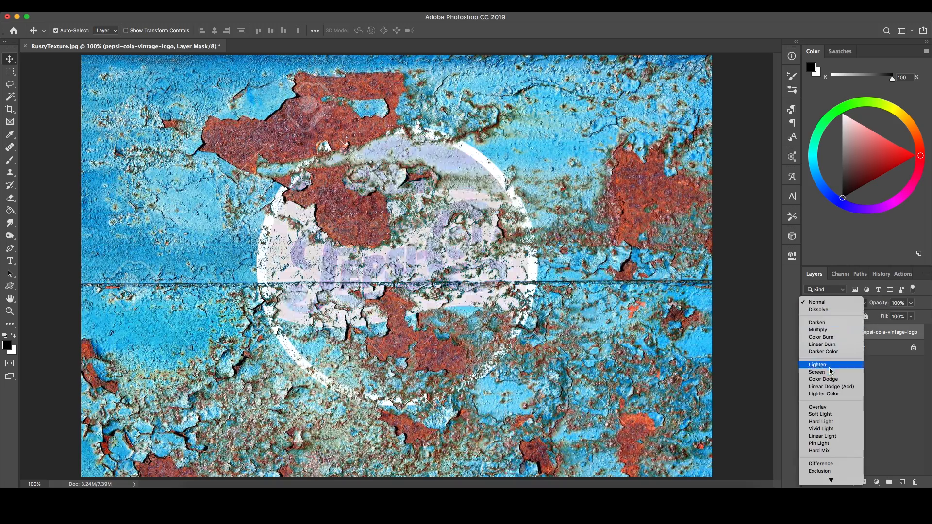
click(825, 421)
Duplicate the Blue channel again and apply Levels to the new copy with input black 165 and input white 186
click(839, 274)
click(821, 333)
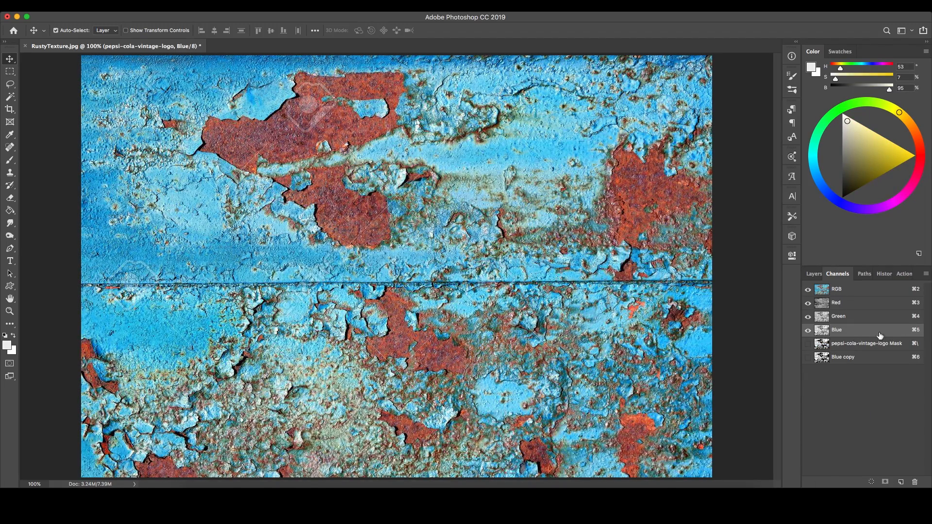
drag(844, 330, 900, 482)
click(845, 370)
key(super+l)
text(63)
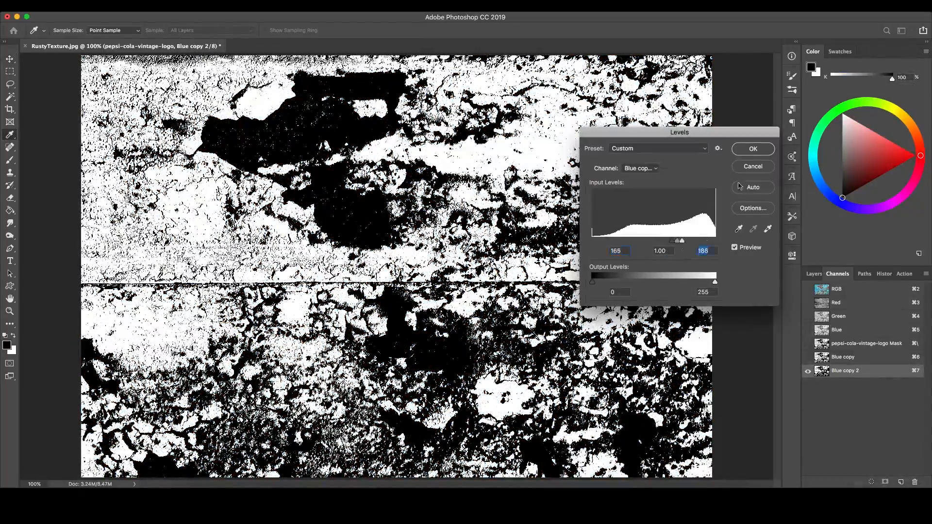
key(Return)
key(v)
Place the Retro_02 KINGDOM graphic over the texture, scaled to about 68%
click(814, 274)
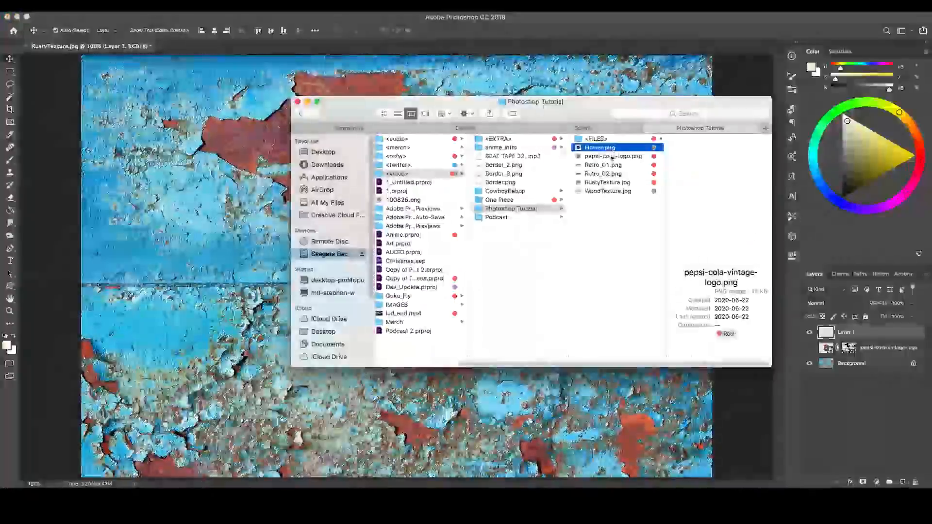
click(624, 162)
click(726, 272)
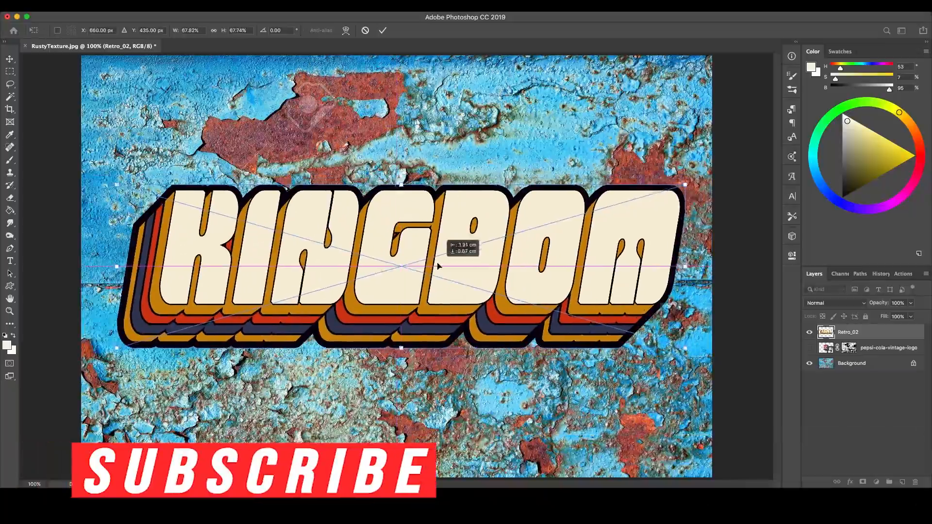
key(Return)
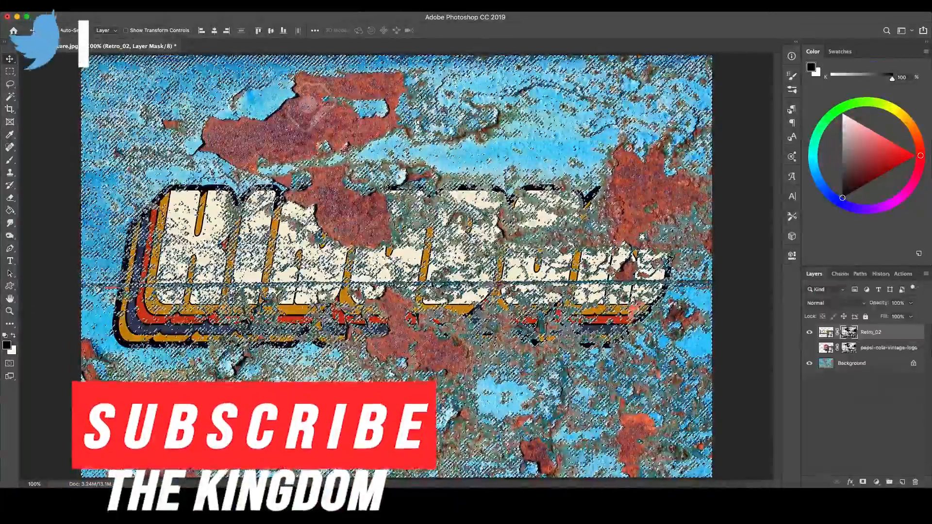
Remove the Retro_02 layer's mask and modify the texture selection with Contract and Smooth
right_click(848, 332)
click(781, 341)
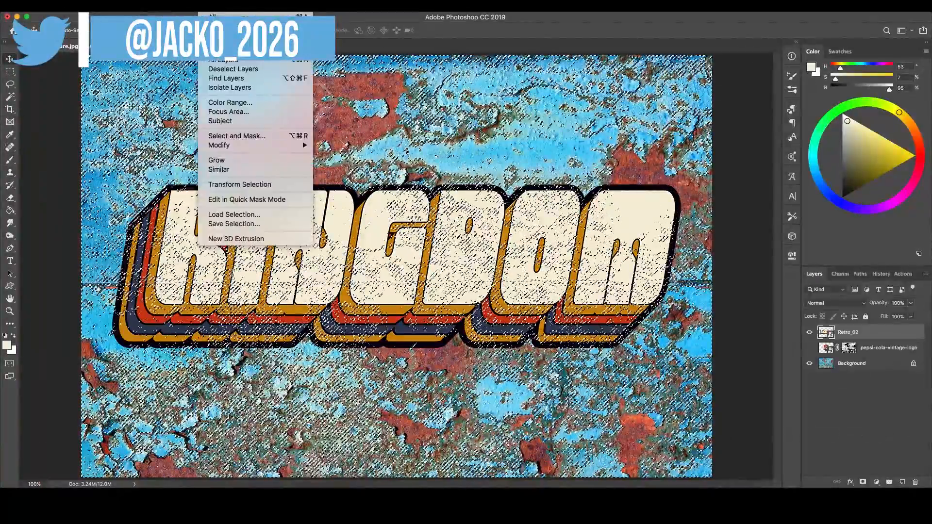
mouse_move(291, 145)
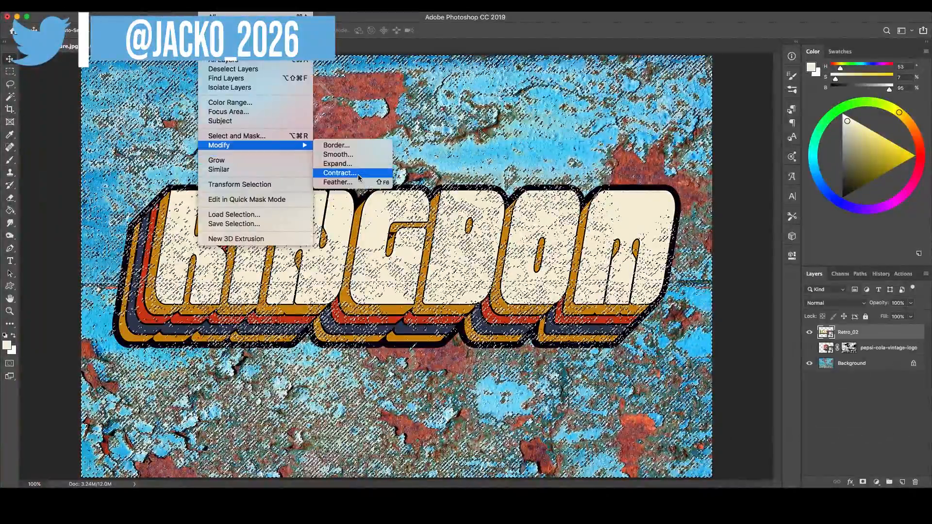
click(358, 174)
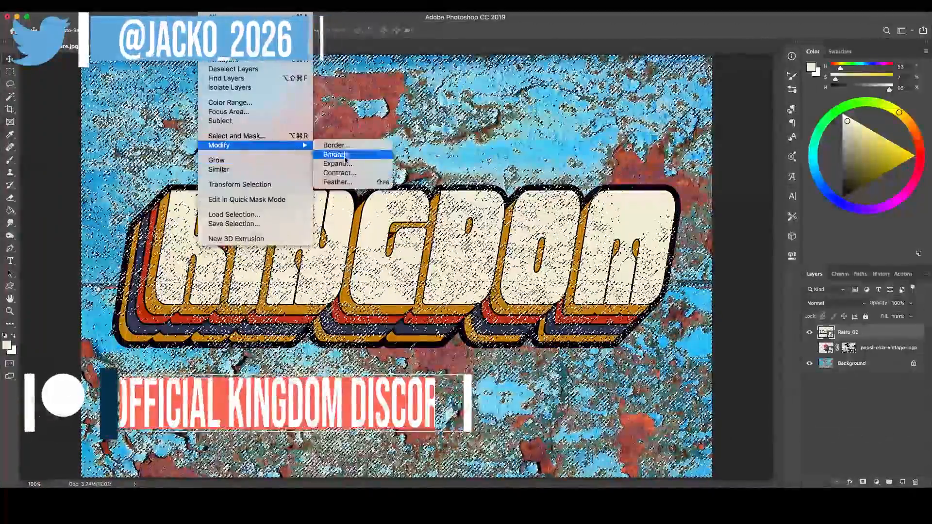
click(334, 154)
key(Return)
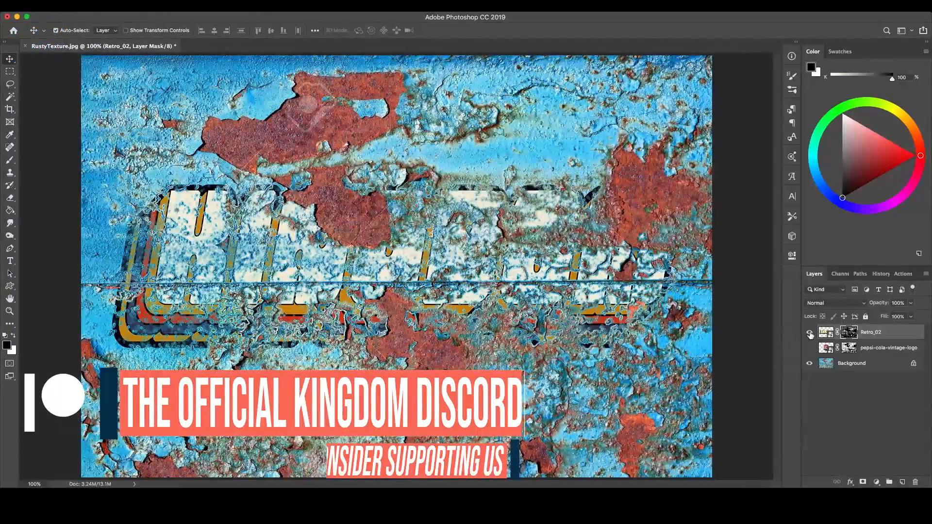
Hide the Retro_02 layer, show and select the pepsi-cola-vintage-logo layer, and return to the RGB composite channel
click(810, 335)
click(809, 348)
click(871, 348)
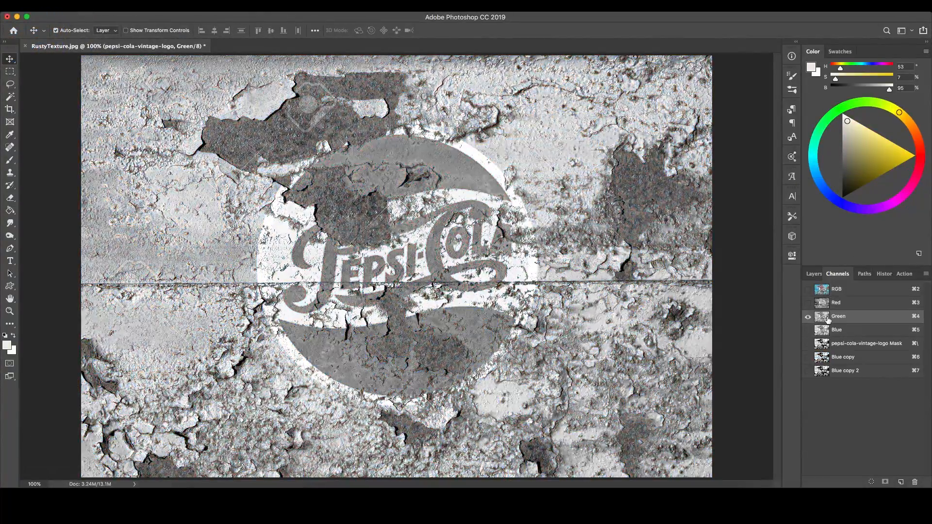
click(835, 288)
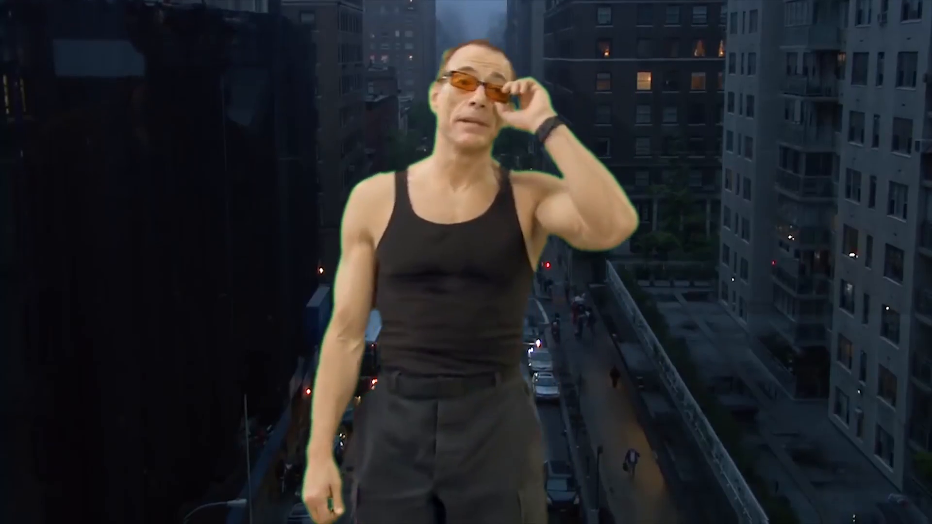